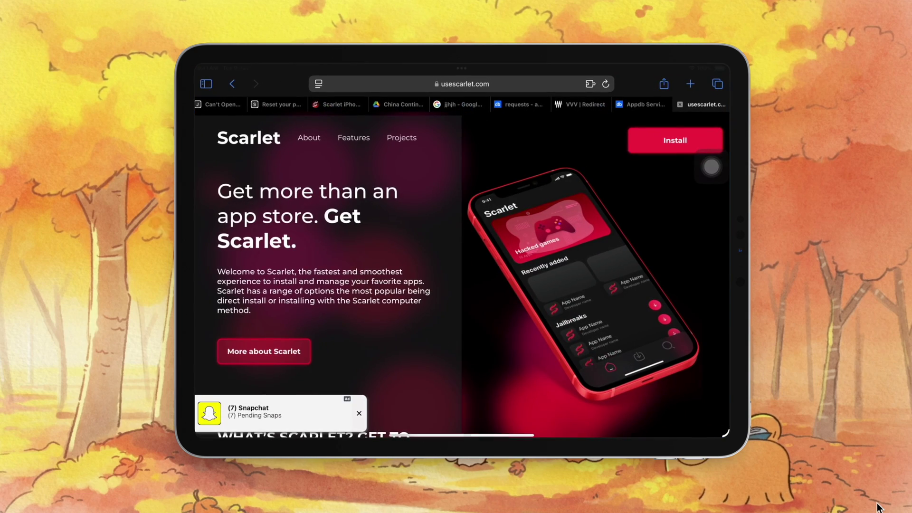
{"action": "scroll", "coordinate": [712, 166], "scroll_direction": "down", "scroll_amount": 5}
{"action": "scroll", "coordinate": [711, 166], "scroll_direction": "down", "scroll_amount": 5}
{"action": "scroll", "coordinate": [711, 167], "scroll_direction": "down", "scroll_amount": 5}
{"action": "scroll", "coordinate": [711, 166], "scroll_direction": "down", "scroll_amount": 3}
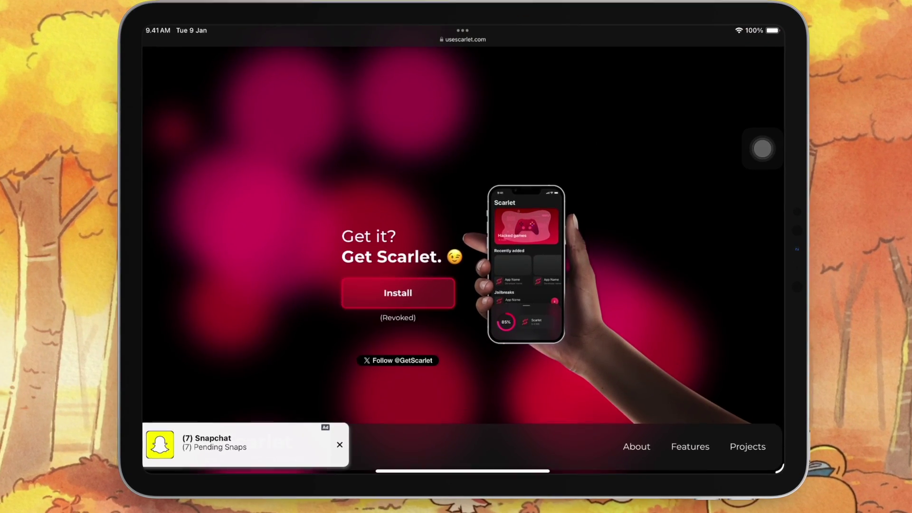
Load scarletinstall.bio.link in Safari and find the Install DNS for Scarlet section.
{"action": "left_click_drag", "start_coordinate": [763, 147], "coordinate": [438, 335]}
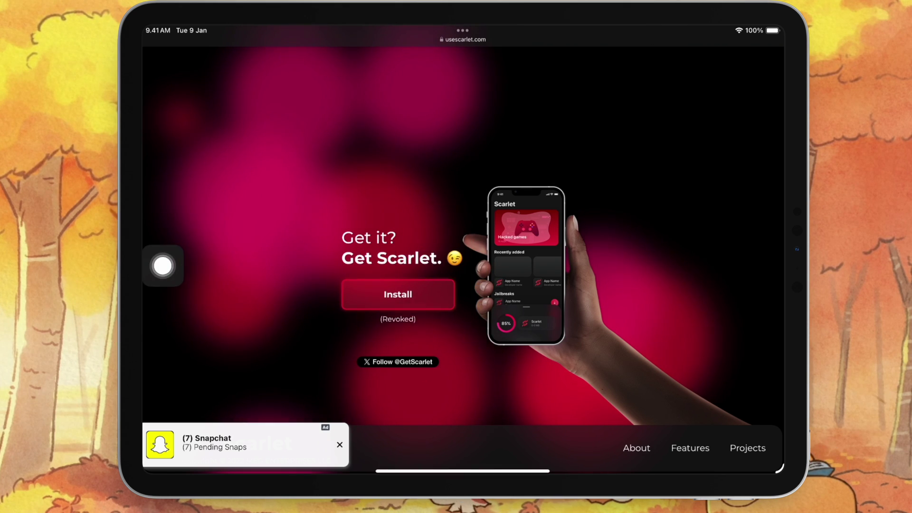
{"action": "scroll", "coordinate": [462, 286], "scroll_direction": "down", "scroll_amount": 10}
{"action": "left_click", "coordinate": [468, 50]}
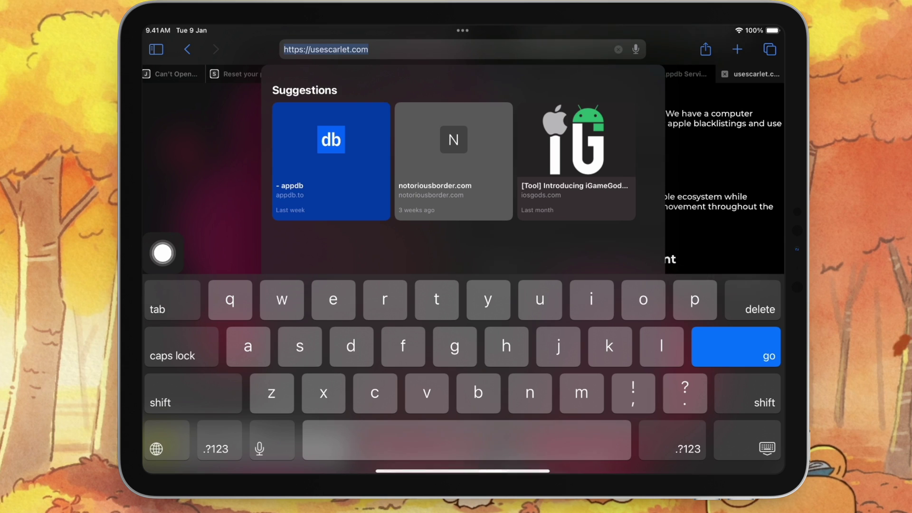
{"action": "type", "text": "sc"}
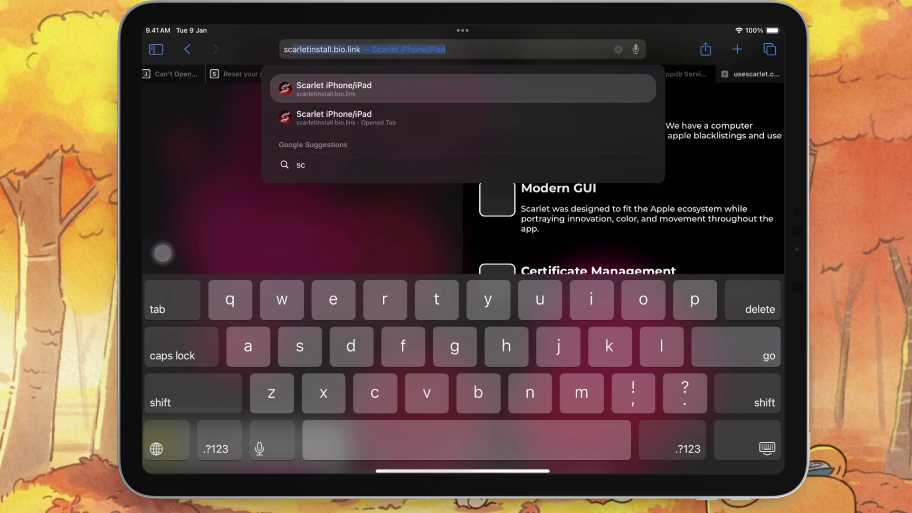
{"action": "key", "text": "Return"}
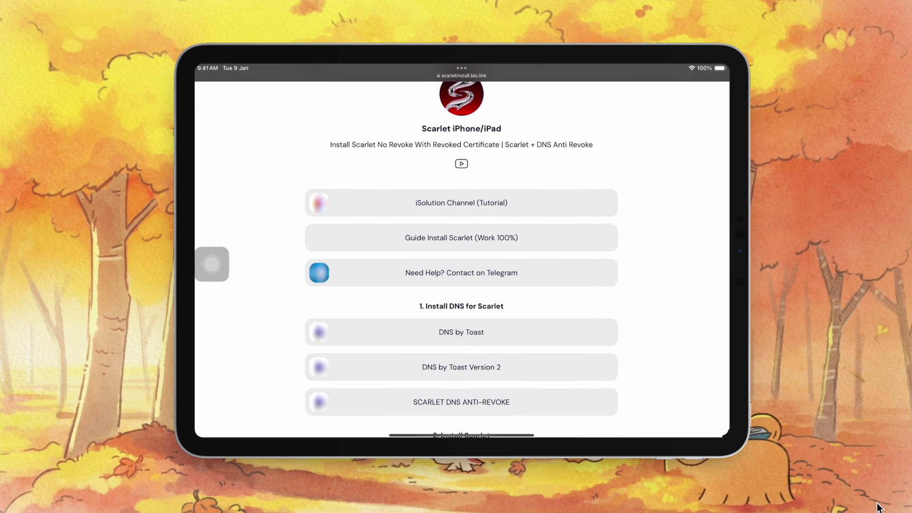
{"action": "scroll", "coordinate": [462, 286], "scroll_direction": "down", "scroll_amount": 1}
{"action": "scroll", "coordinate": [462, 285], "scroll_direction": "up", "scroll_amount": 3}
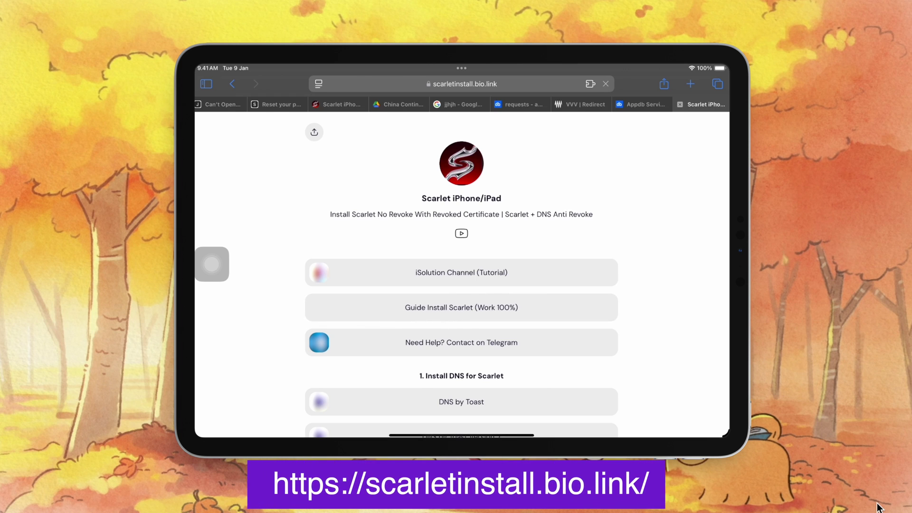
{"action": "scroll", "coordinate": [462, 285], "scroll_direction": "down", "scroll_amount": 3}
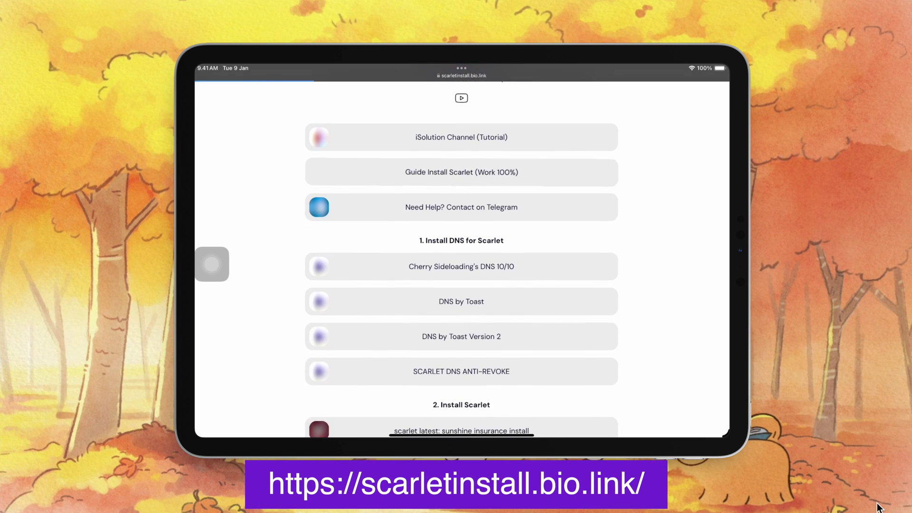
{"action": "double_click", "coordinate": [436, 241]}
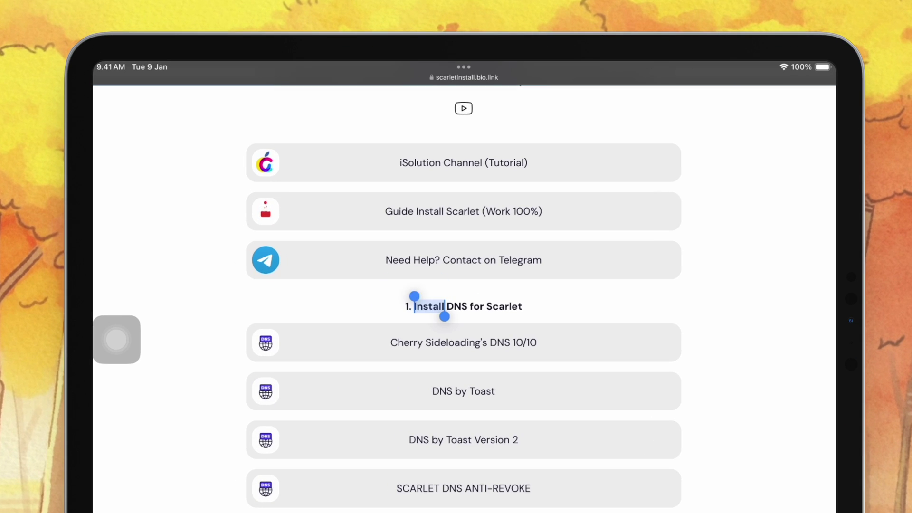
{"action": "left_click_drag", "start_coordinate": [447, 244], "coordinate": [504, 244]}
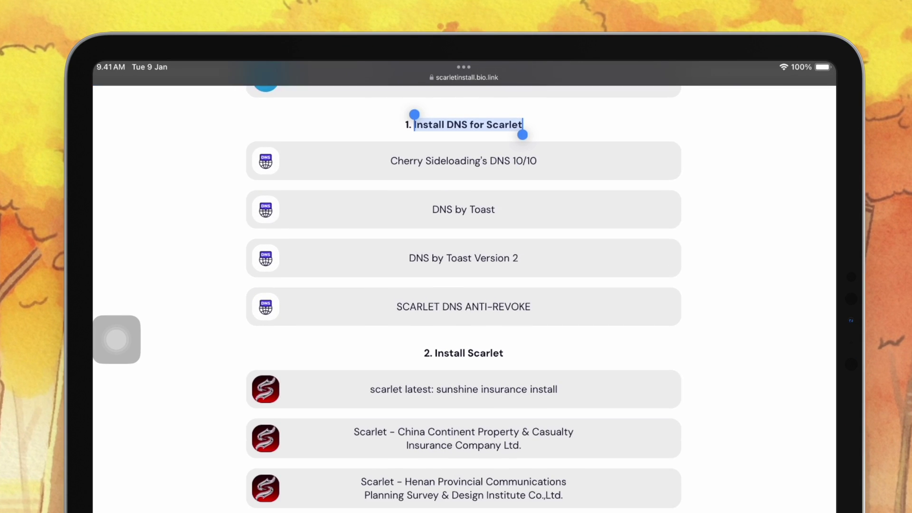
{"action": "scroll", "coordinate": [464, 300], "scroll_direction": "down", "scroll_amount": 1}
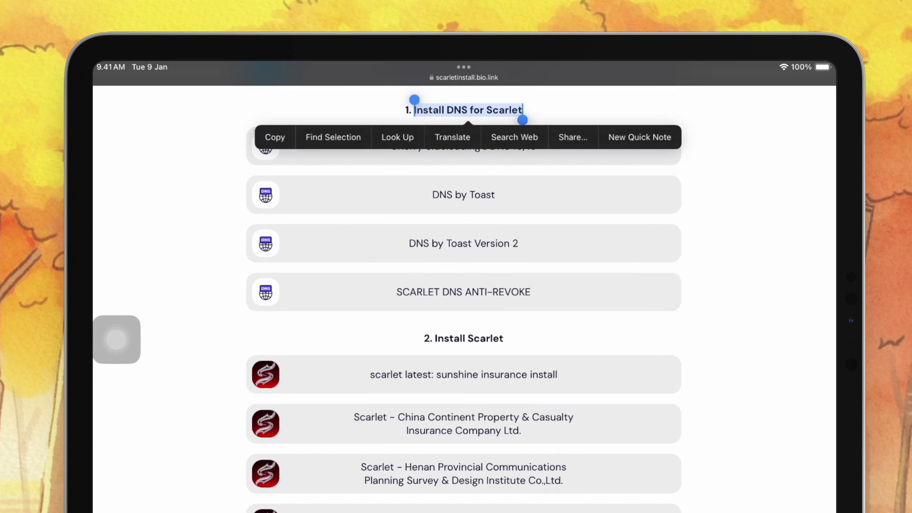
{"action": "scroll", "coordinate": [464, 300], "scroll_direction": "up", "scroll_amount": 2}
{"action": "scroll", "coordinate": [463, 299], "scroll_direction": "down", "scroll_amount": 2}
{"action": "scroll", "coordinate": [464, 299], "scroll_direction": "up", "scroll_amount": 2}
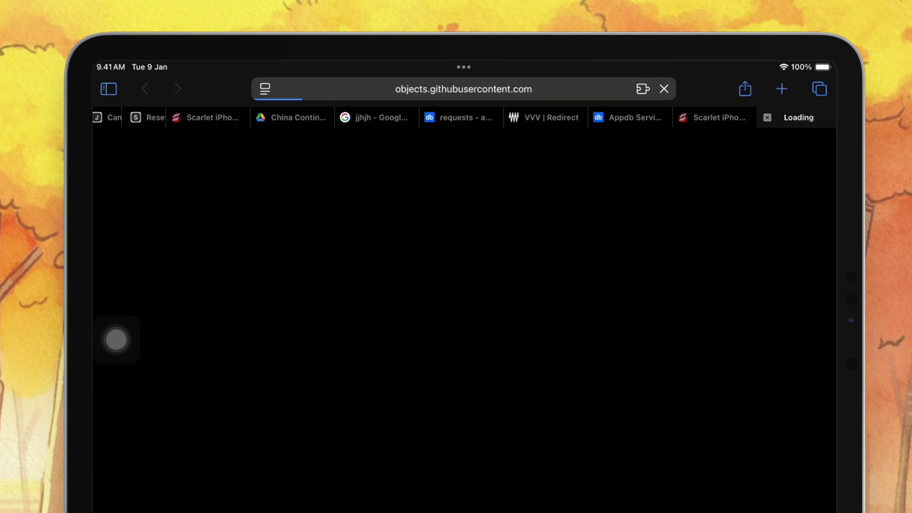
Allow the Cherry Sideloading DNS profile download and dismiss the downloaded notice.
{"action": "left_click", "coordinate": [578, 375]}
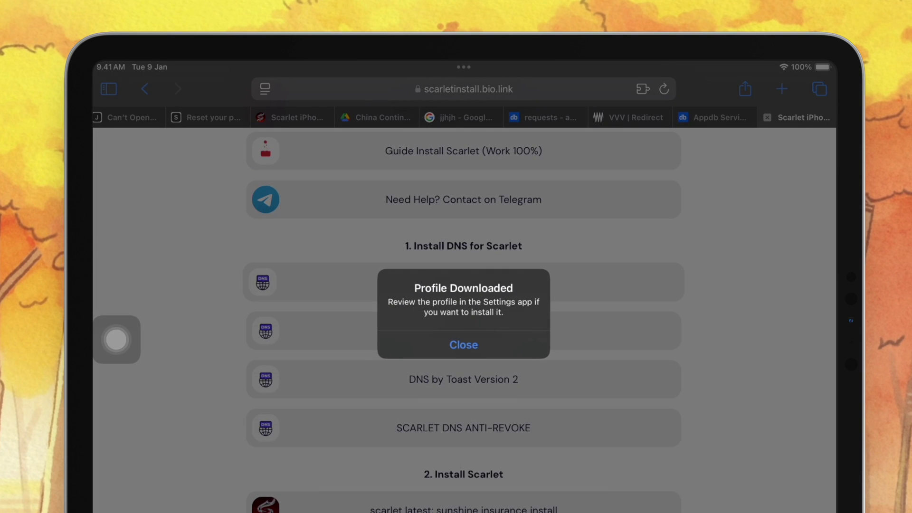
{"action": "left_click", "coordinate": [464, 344]}
{"action": "key", "text": "super+h"}
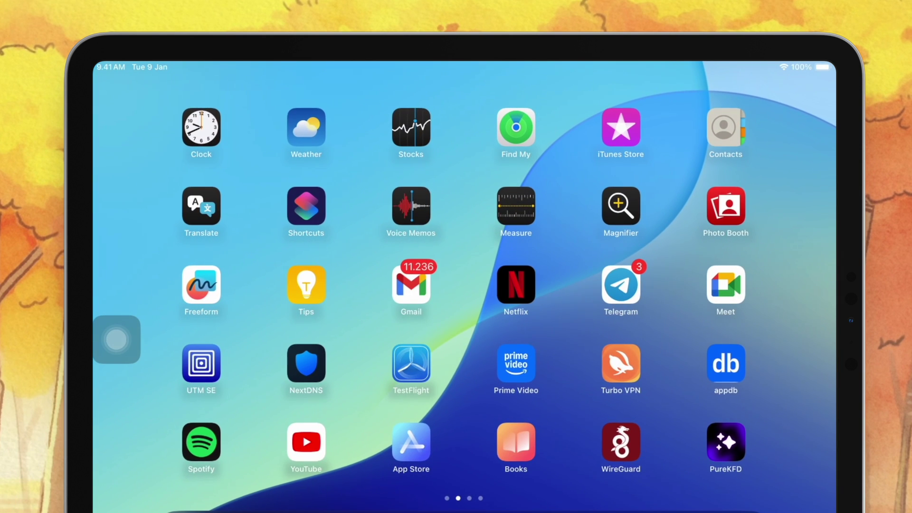
Install the downloaded DNS profile from Settings, accepting the unsigned-profile warnings.
{"action": "key", "text": "super+Tab"}
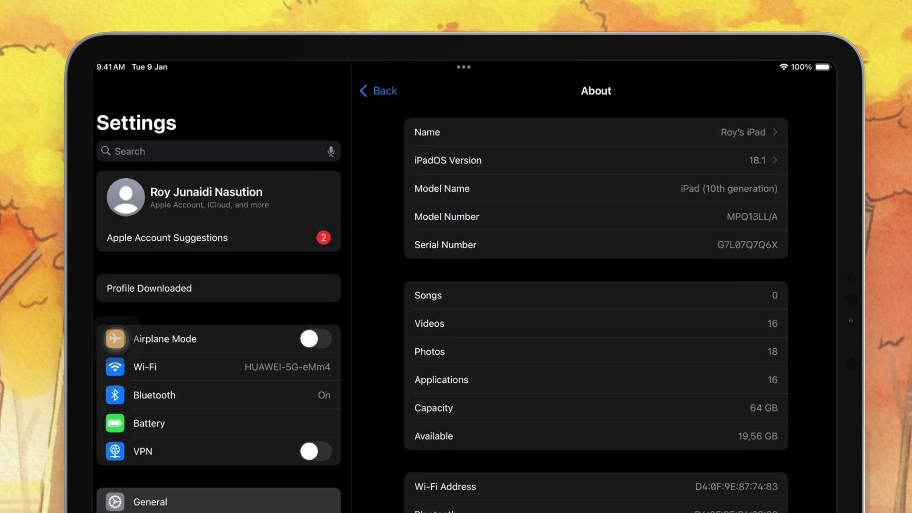
{"action": "left_click", "coordinate": [218, 288]}
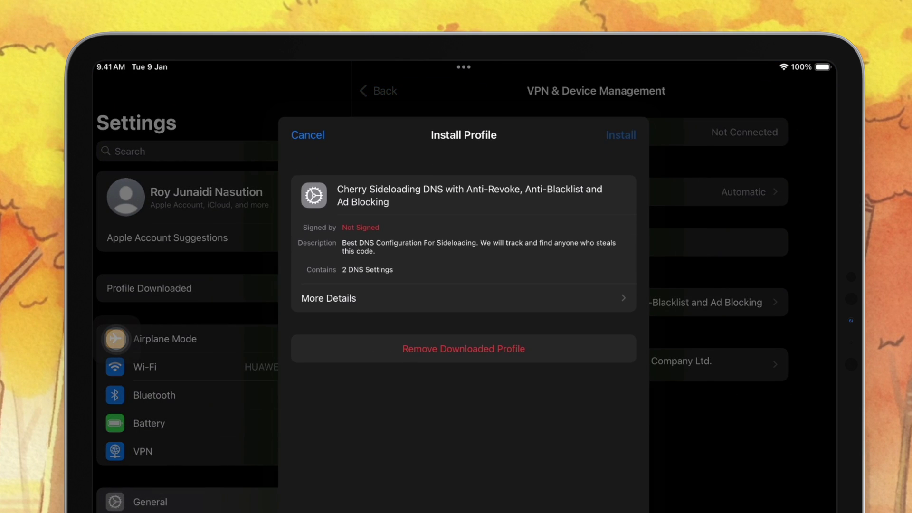
{"action": "left_click", "coordinate": [621, 135]}
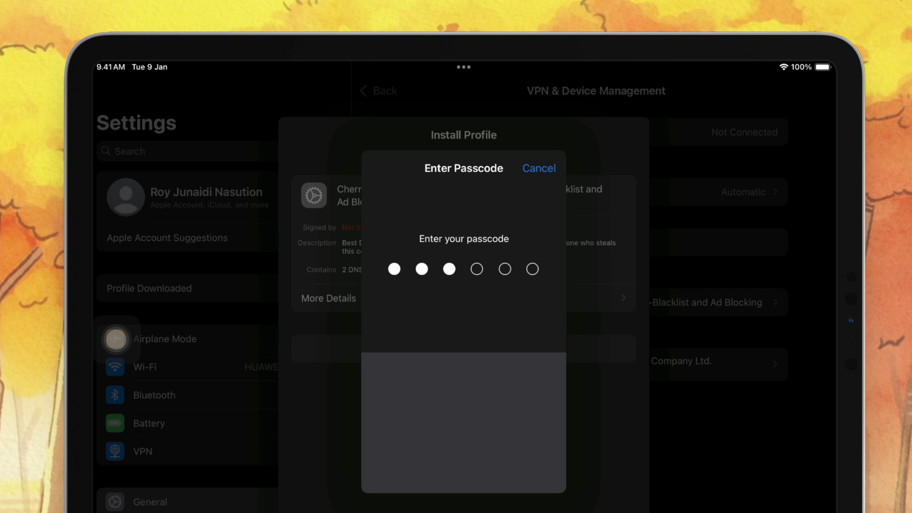
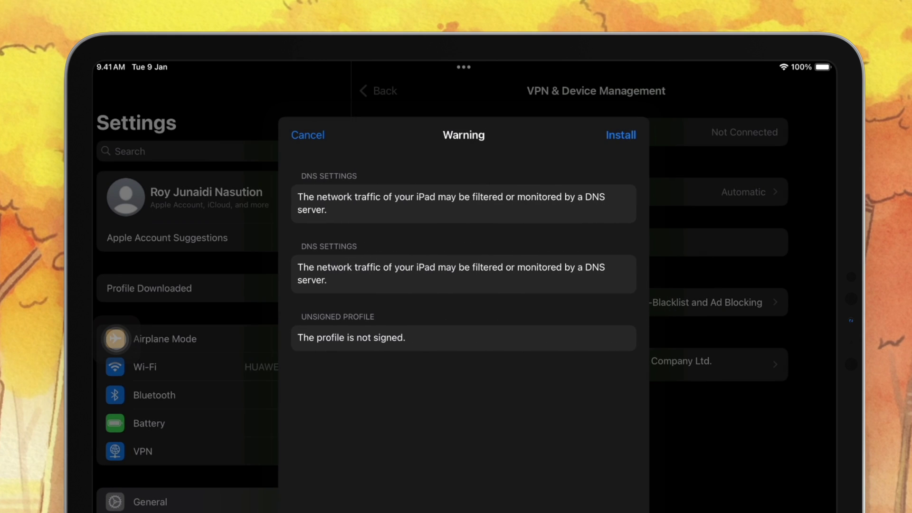
{"action": "left_click", "coordinate": [621, 135]}
{"action": "left_click", "coordinate": [507, 341]}
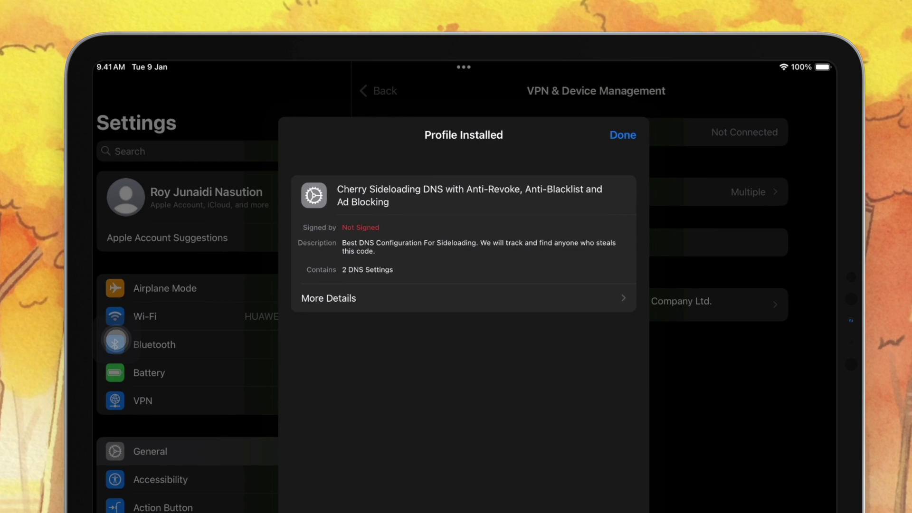
{"action": "key", "text": "super+h"}
{"action": "scroll", "coordinate": [464, 285], "scroll_direction": "down", "scroll_amount": 3}
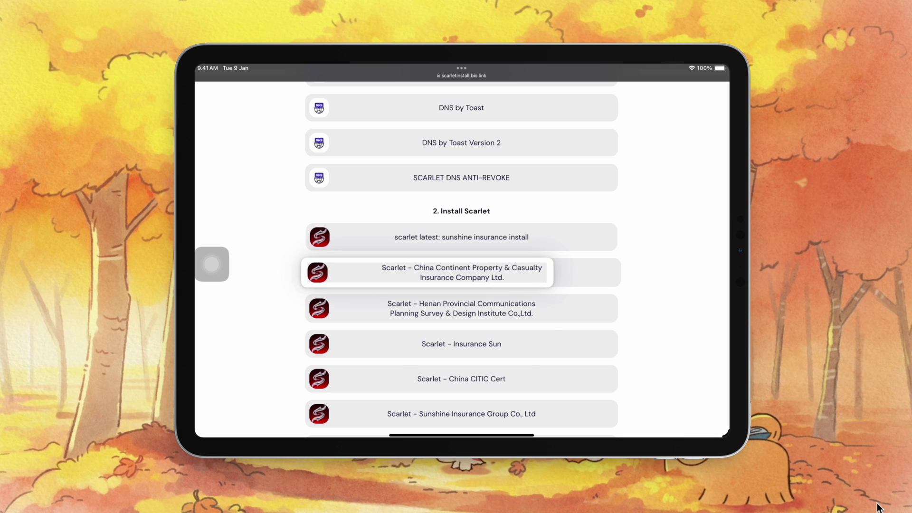
Preview the Scarlet - China Continent Property & Casualty link under Install Scarlet.
{"action": "left_click_drag", "start_coordinate": [461, 272], "coordinate": [461, 256]}
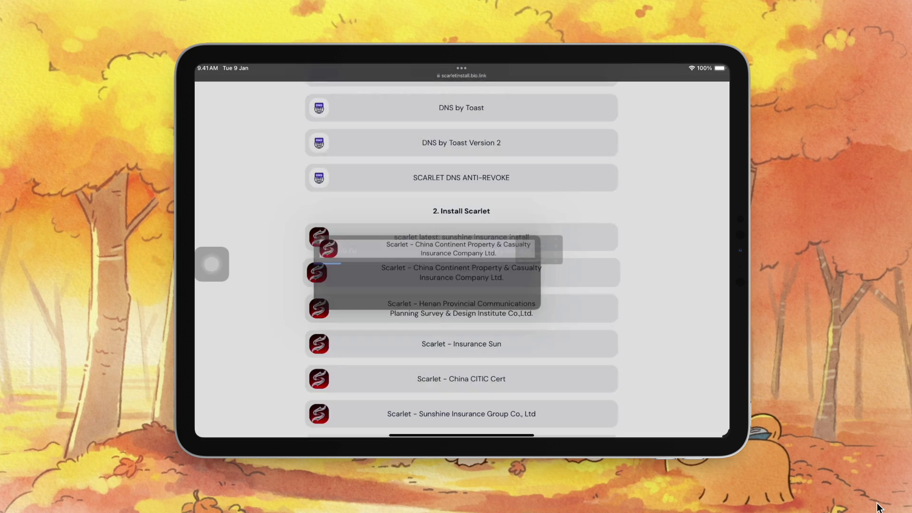
{"action": "scroll", "coordinate": [462, 286], "scroll_direction": "down", "scroll_amount": 1}
{"action": "scroll", "coordinate": [462, 285], "scroll_direction": "up", "scroll_amount": 5}
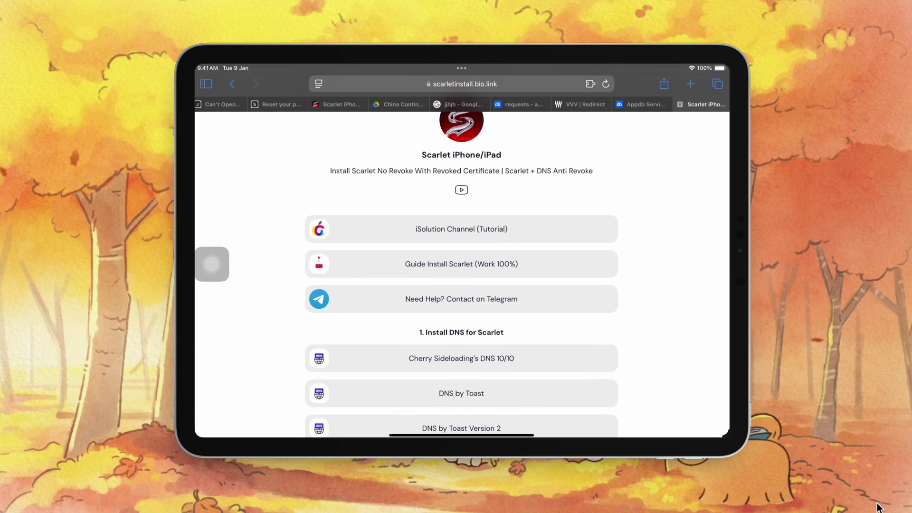
{"action": "scroll", "coordinate": [462, 285], "scroll_direction": "down", "scroll_amount": 3}
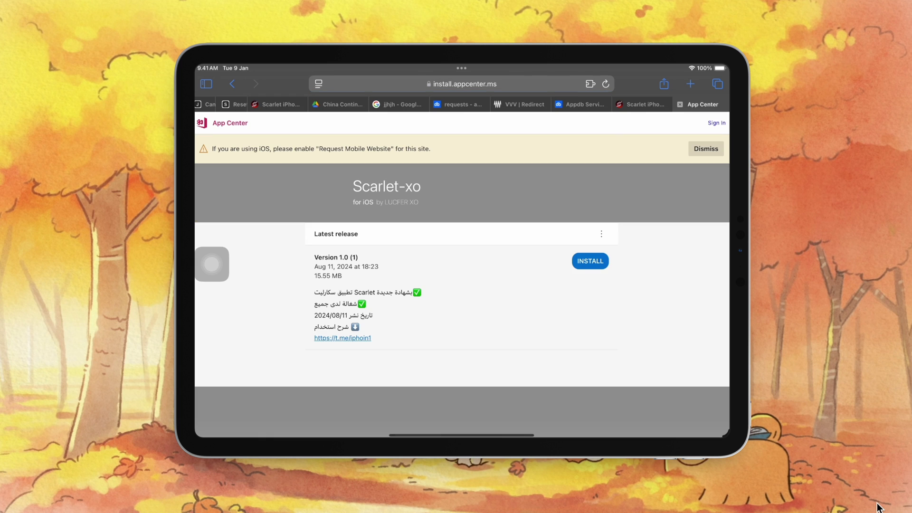
Install Scarlet-xo from App Center and watch its icon on the home screen.
{"action": "left_click", "coordinate": [590, 261]}
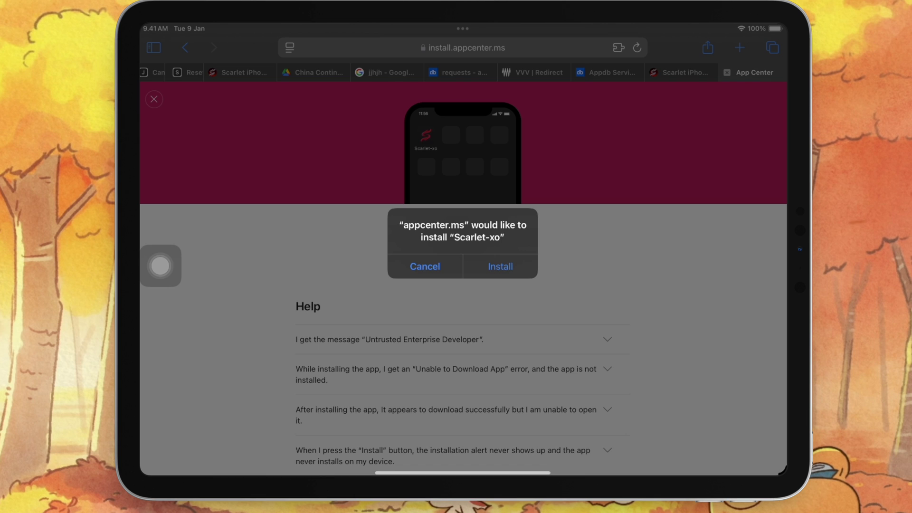
{"action": "left_click", "coordinate": [501, 266]}
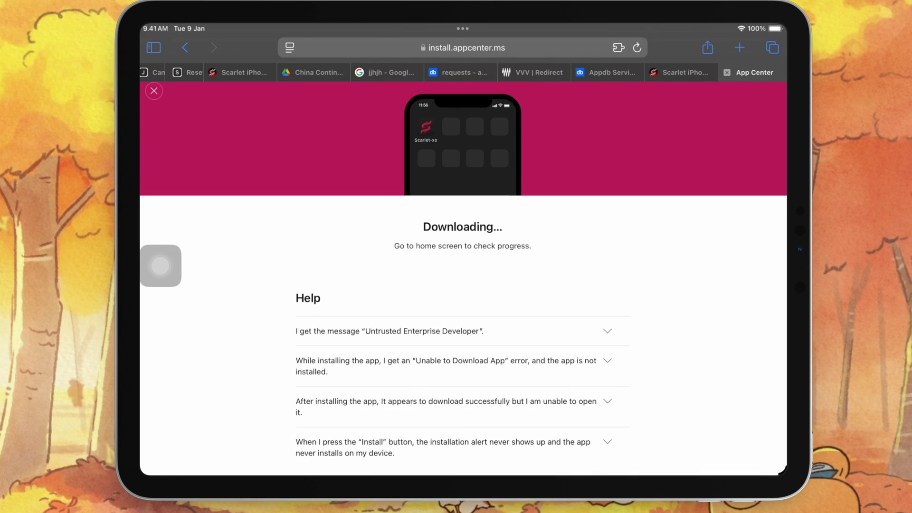
{"action": "key", "text": "super+h"}
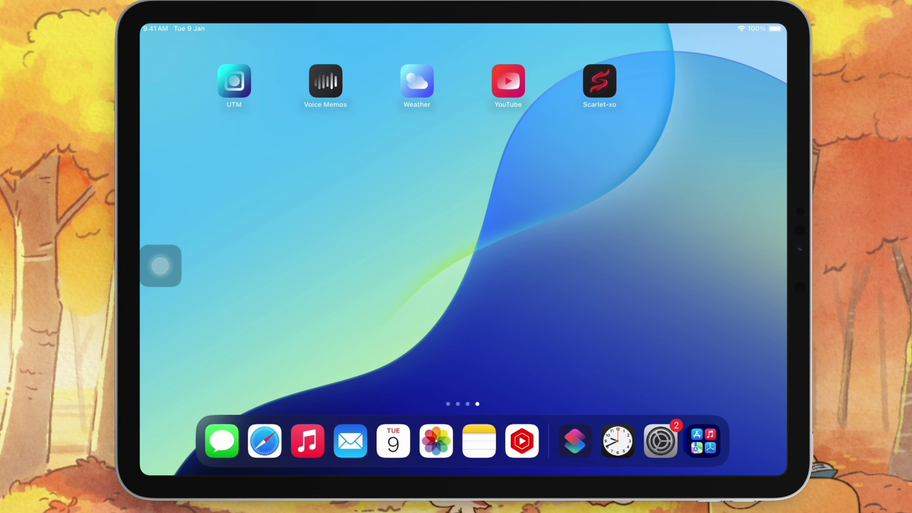
{"action": "left_click", "coordinate": [600, 82]}
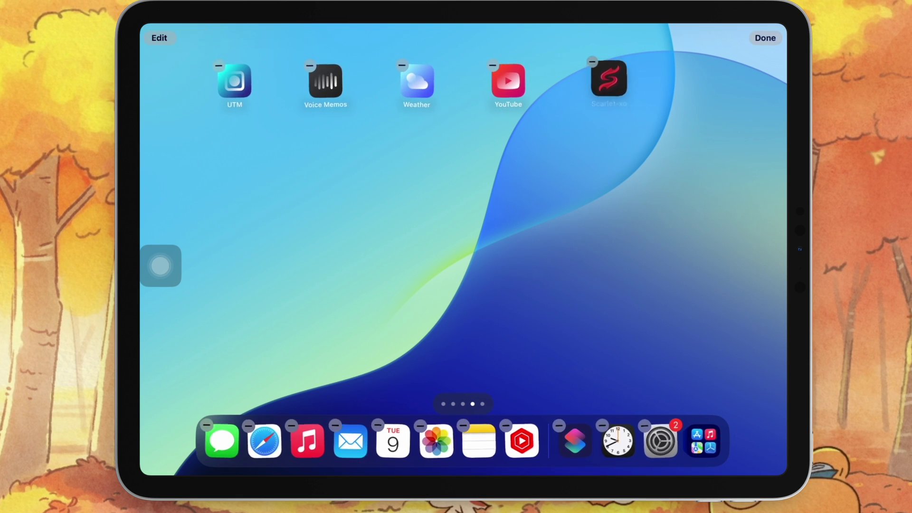
Launch Scarlet-xo and dismiss the Untrusted Enterprise Developer alert.
{"action": "left_click", "coordinate": [766, 33]}
{"action": "left_click", "coordinate": [599, 82]}
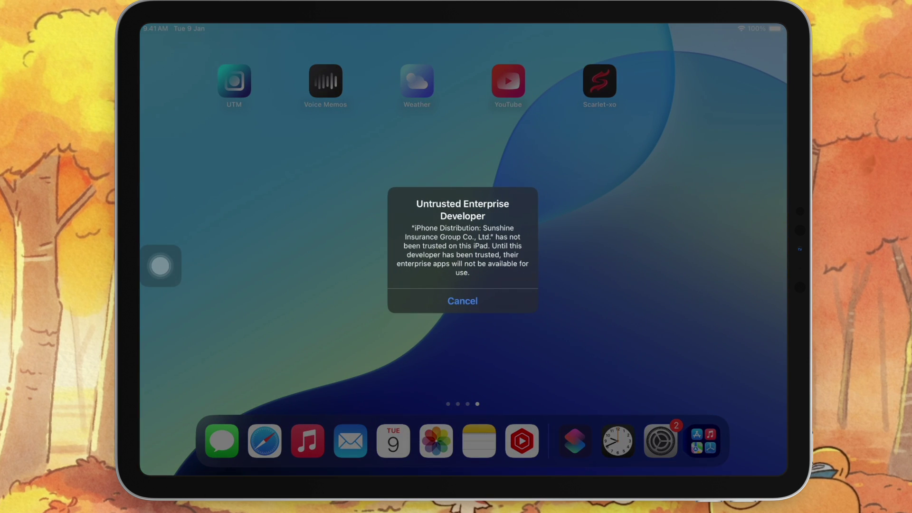
{"action": "left_click", "coordinate": [463, 301]}
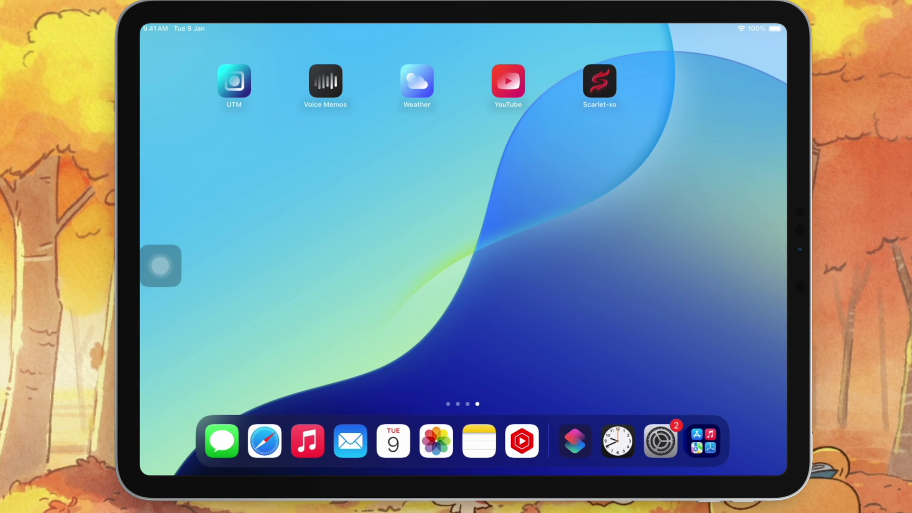
Trust Sunshine Insurance Group Co., Ltd. in VPN & Device Management and allow the restart.
{"action": "left_click", "coordinate": [661, 442]}
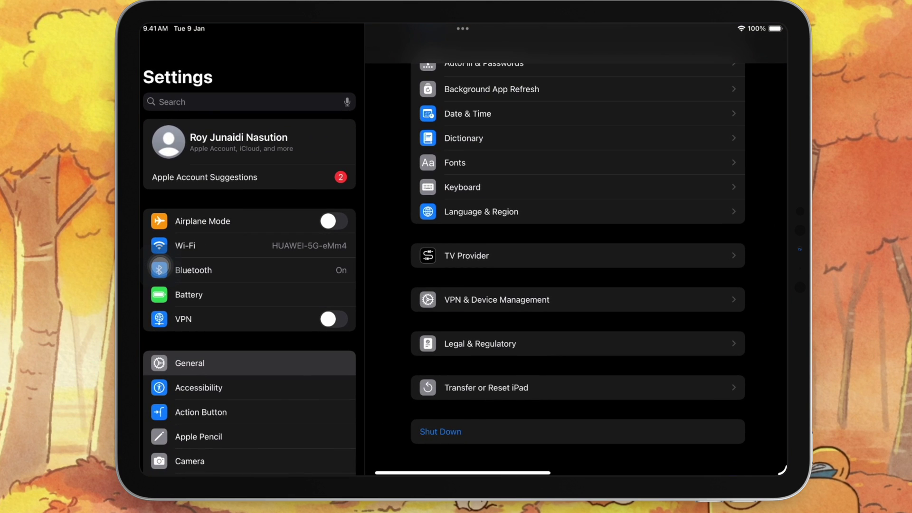
{"action": "scroll", "coordinate": [578, 286], "scroll_direction": "down", "scroll_amount": 5}
{"action": "left_click", "coordinate": [497, 369]}
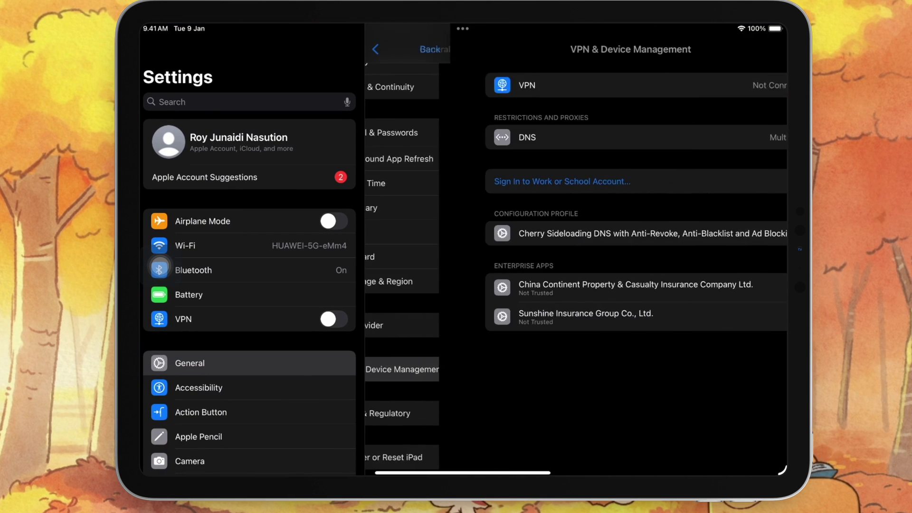
{"action": "left_click", "coordinate": [571, 316]}
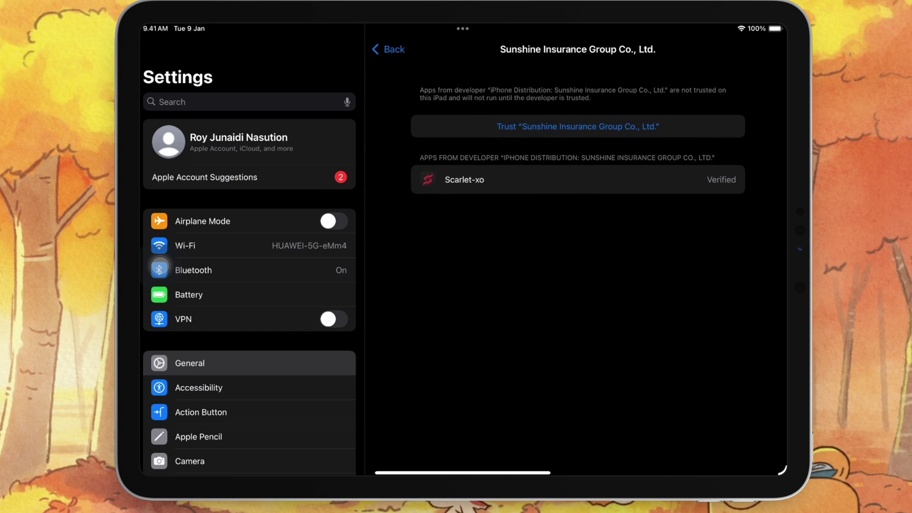
{"action": "left_click", "coordinate": [578, 127]}
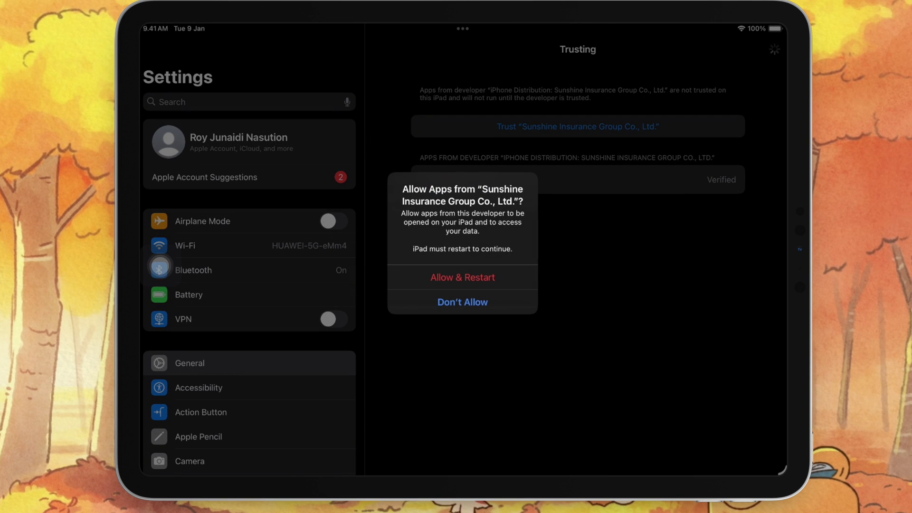
{"action": "left_click", "coordinate": [462, 277]}
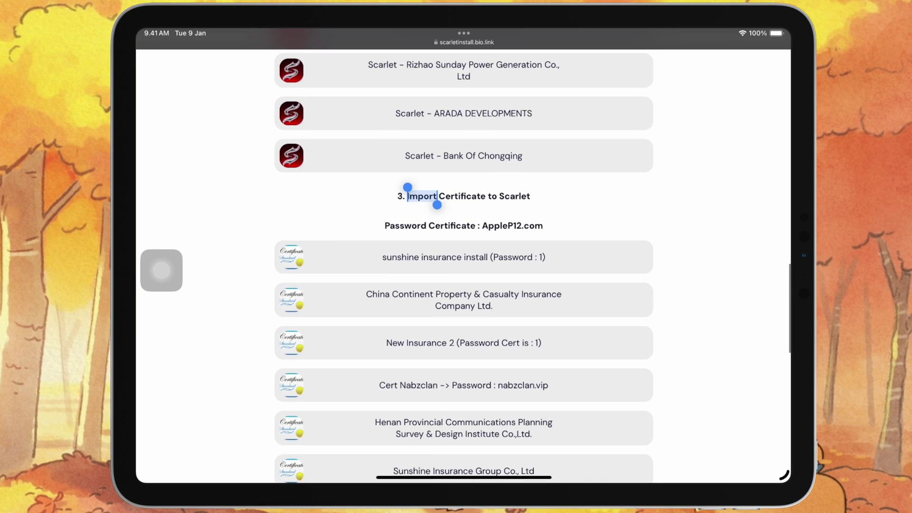
Download Sunshine-Insurance-Group-Co-Ltd.zip from the Google Drive prompt.
{"action": "left_click_drag", "start_coordinate": [407, 196], "coordinate": [531, 201]}
{"action": "left_click", "coordinate": [463, 214]}
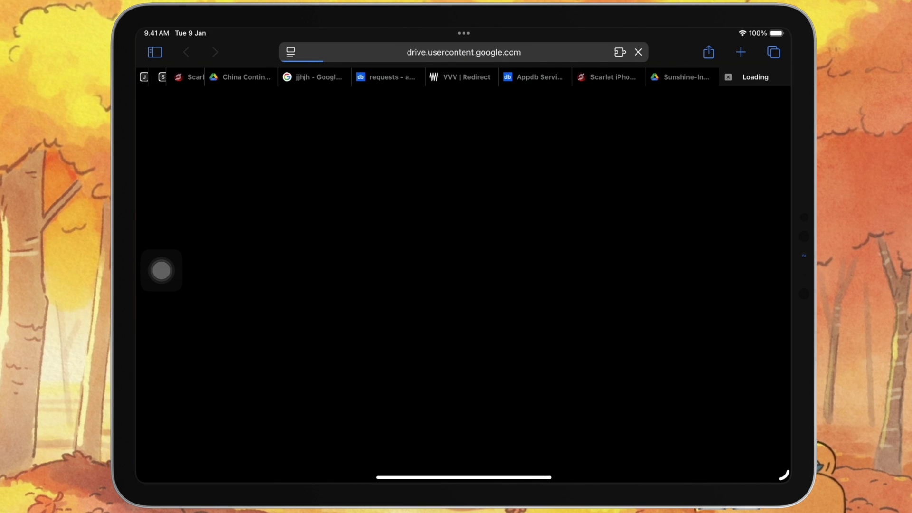
{"action": "left_click", "coordinate": [555, 302]}
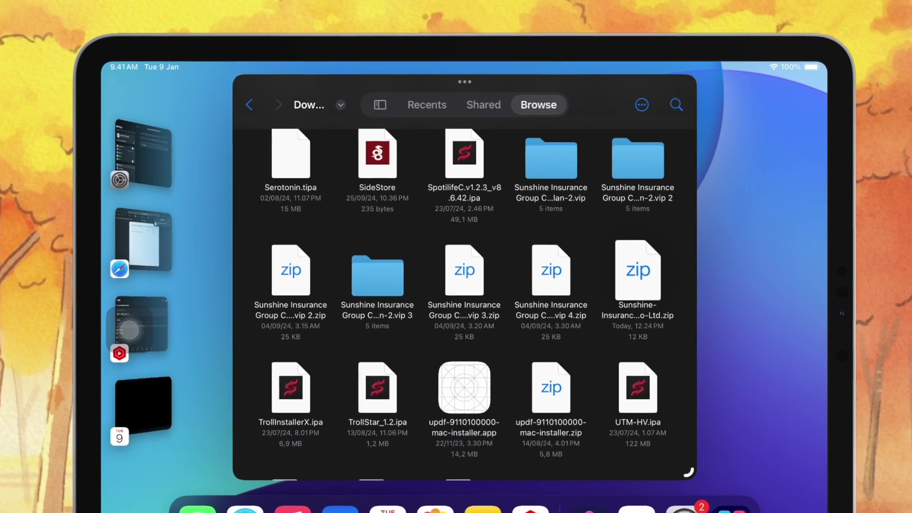
Uncompress the Sunshine Insurance zip in Downloads and read its ReadMe for the password.
{"action": "right_click", "coordinate": [620, 216]}
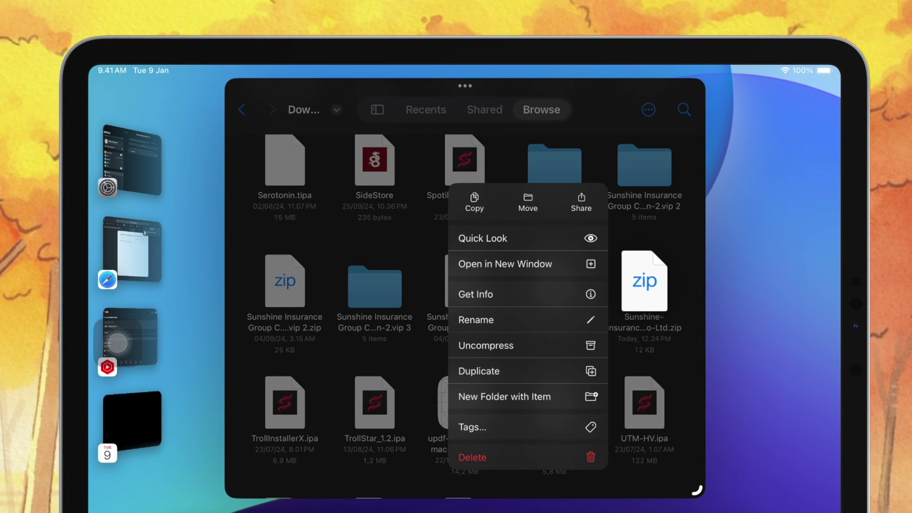
{"action": "left_click", "coordinate": [486, 345]}
{"action": "left_click", "coordinate": [555, 166]}
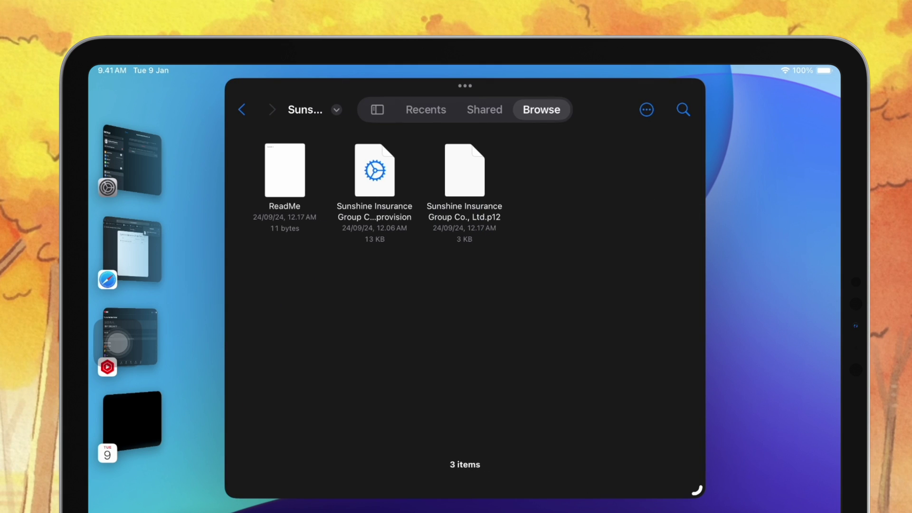
{"action": "left_click", "coordinate": [286, 170]}
{"action": "key", "text": "super+h"}
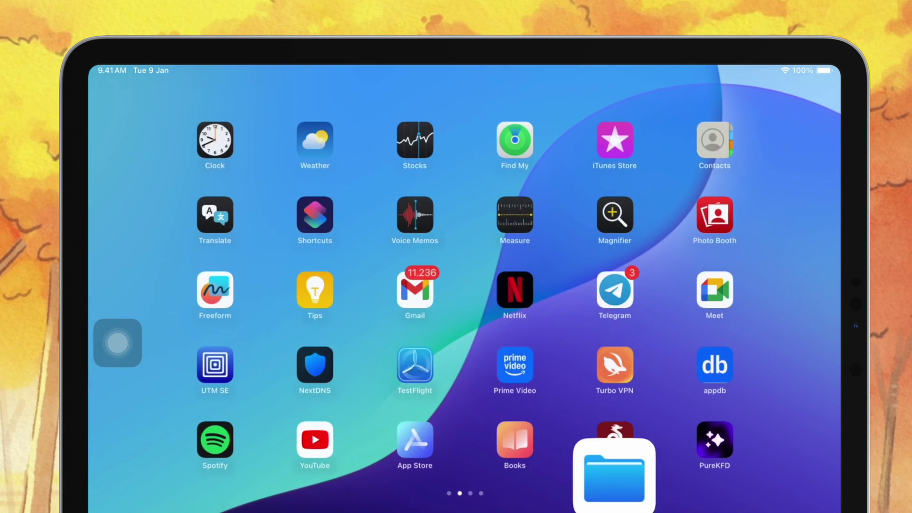
{"action": "scroll", "coordinate": [457, 285], "scroll_direction": "right", "scroll_amount": 3}
{"action": "scroll", "coordinate": [457, 285], "scroll_direction": "right", "scroll_amount": 3}
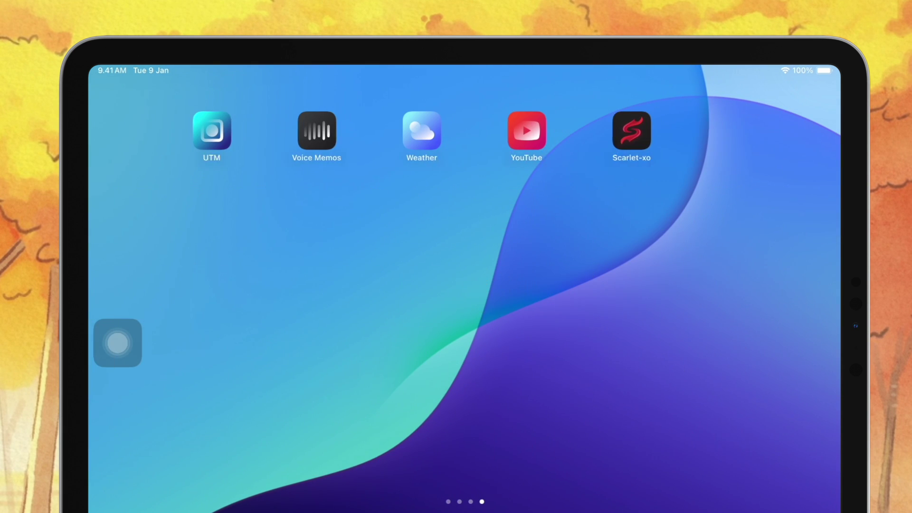
Launch Scarlet-xo and go to Manage Certs.
{"action": "left_click", "coordinate": [623, 131]}
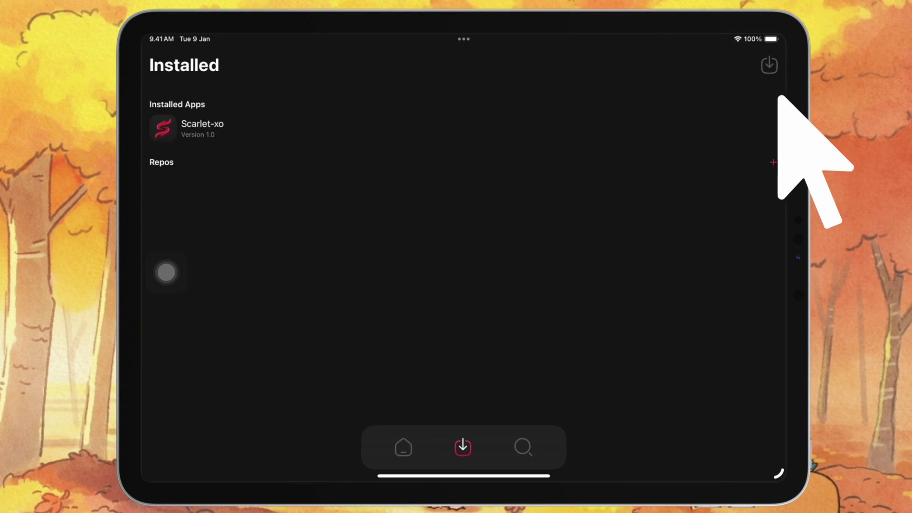
{"action": "left_click", "coordinate": [769, 65]}
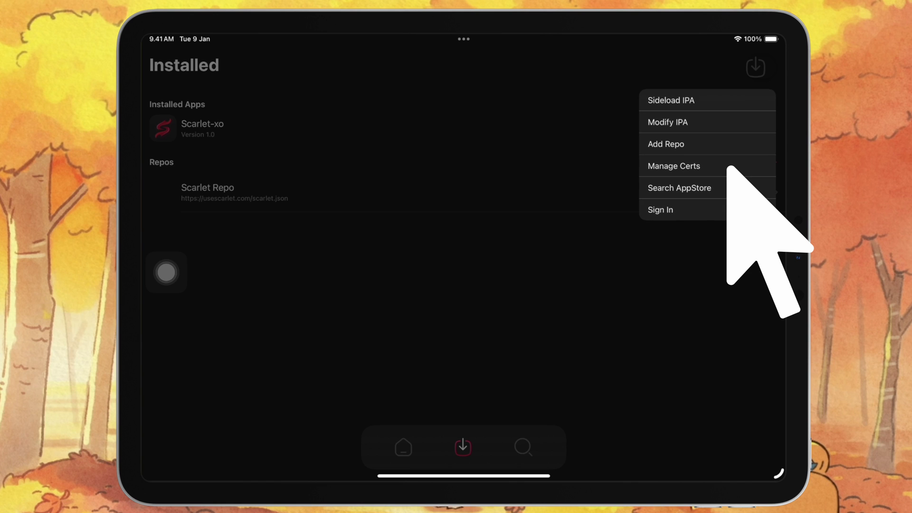
{"action": "left_click", "coordinate": [729, 165]}
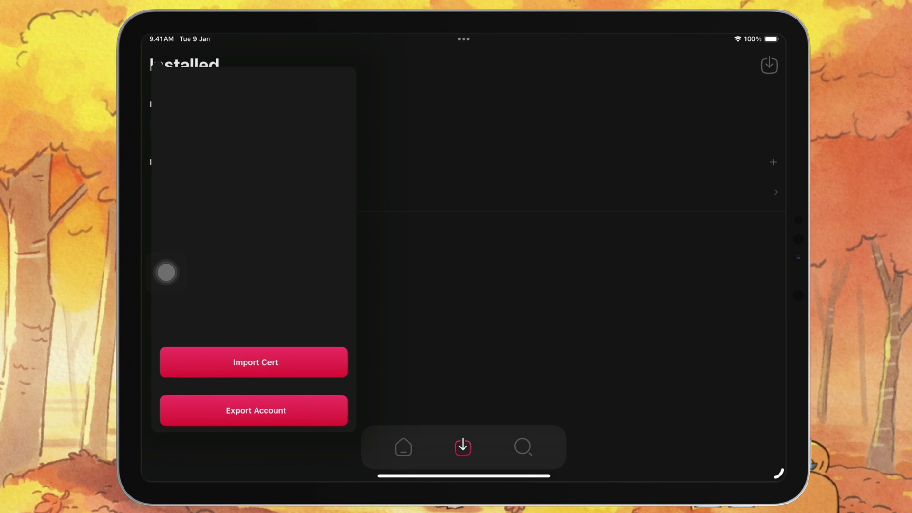
Import the Sunshine Insurance .p12 certificate from Downloads with its password.
{"action": "left_click", "coordinate": [254, 363]}
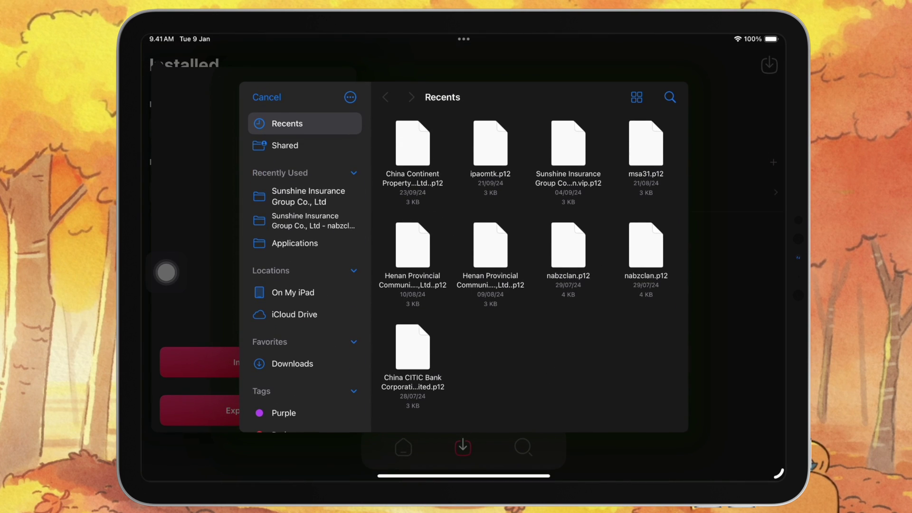
{"action": "left_click", "coordinate": [292, 364]}
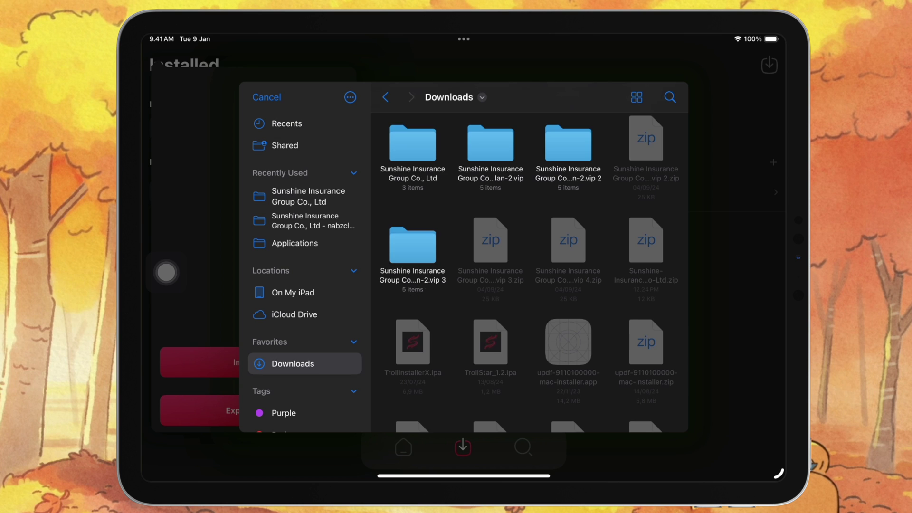
{"action": "left_click", "coordinate": [308, 196]}
{"action": "left_click", "coordinate": [584, 146]}
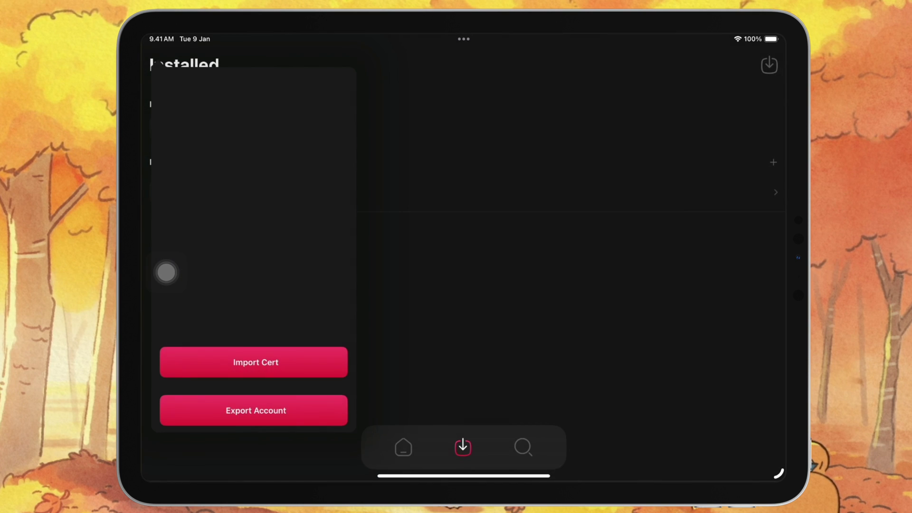
{"action": "left_click", "coordinate": [219, 453]}
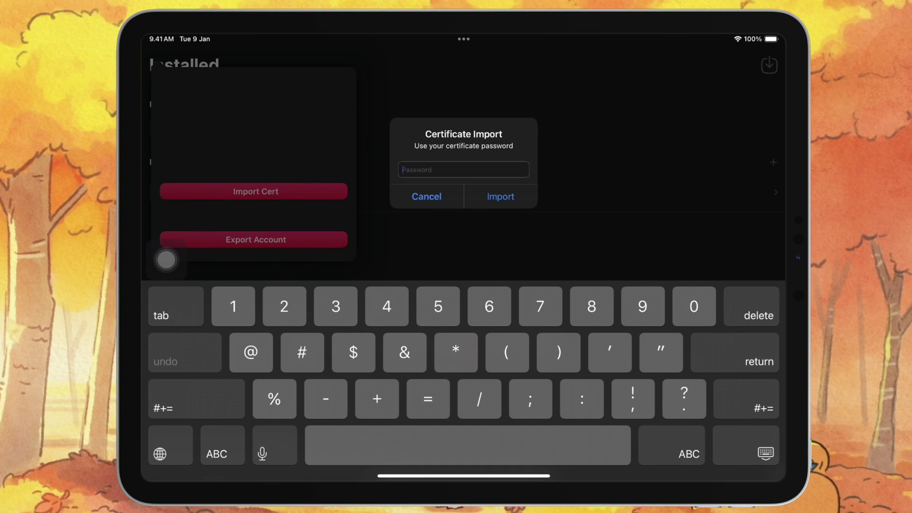
{"action": "left_click", "coordinate": [500, 196]}
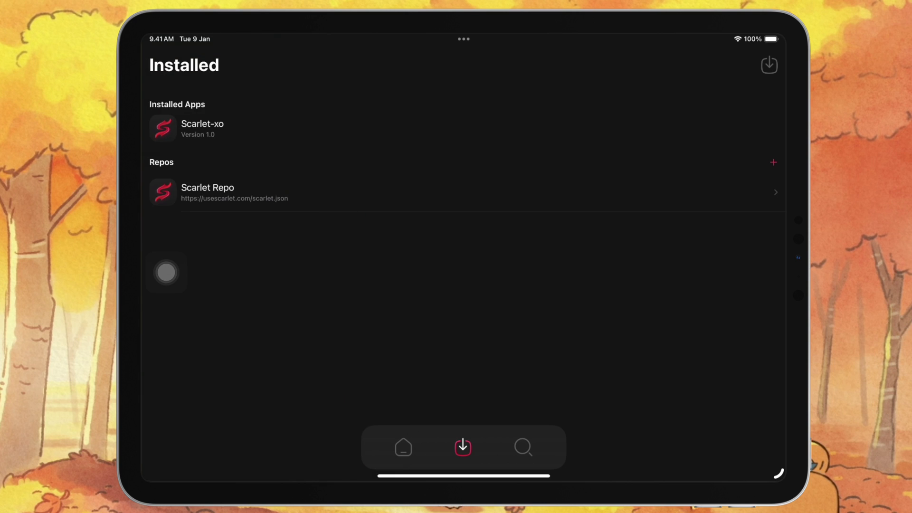
Choose the Roblox .ipa from the Downloads folder to sideload it.
{"action": "left_click", "coordinate": [769, 65]}
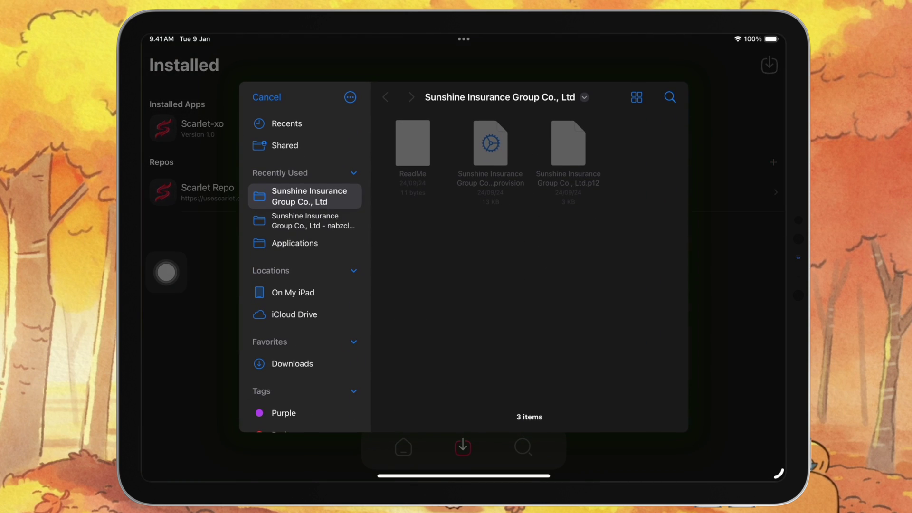
{"action": "left_click", "coordinate": [293, 364]}
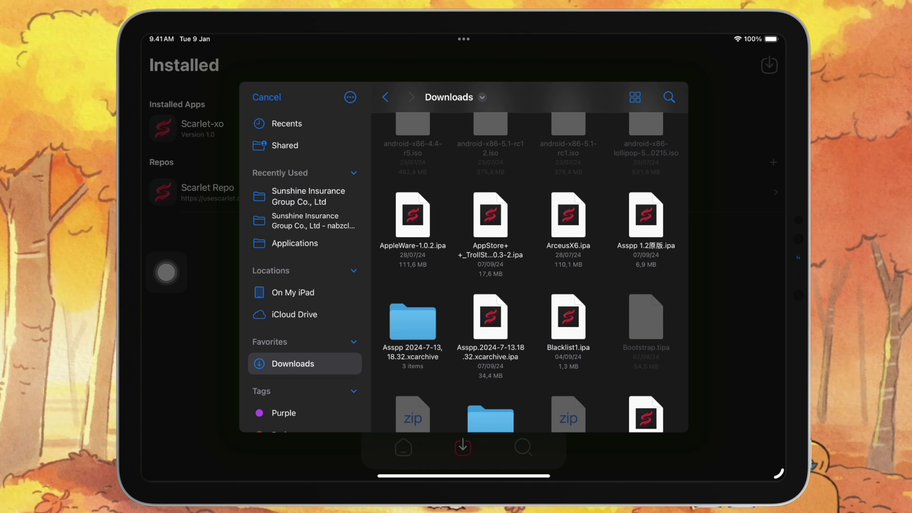
{"action": "left_click", "coordinate": [491, 315]}
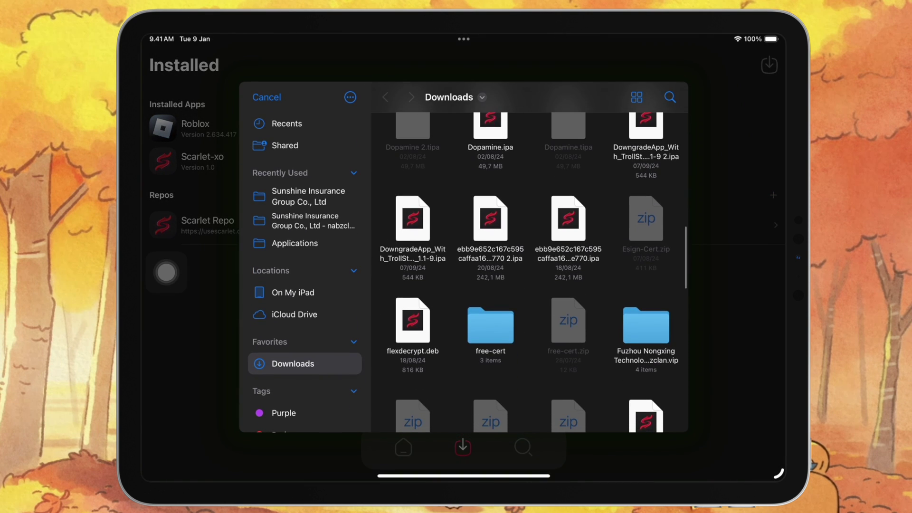
{"action": "scroll", "coordinate": [455, 255], "scroll_direction": "up", "scroll_amount": 1}
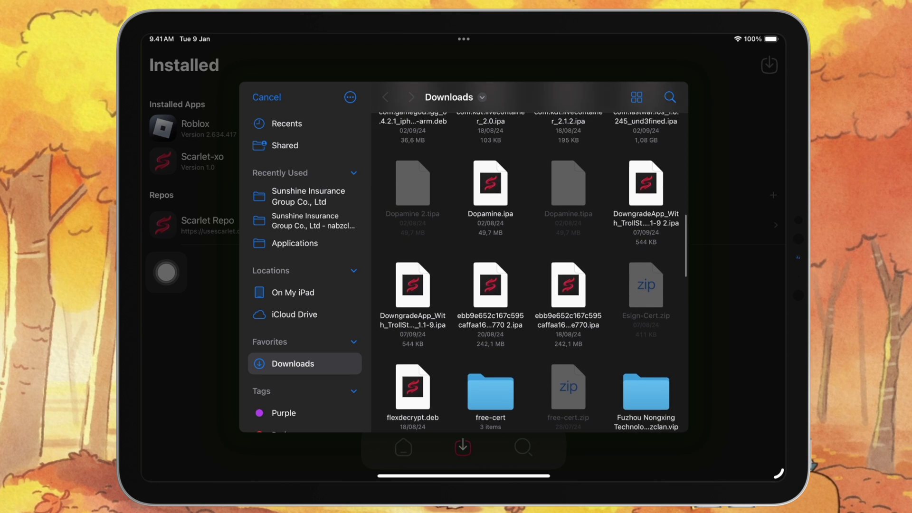